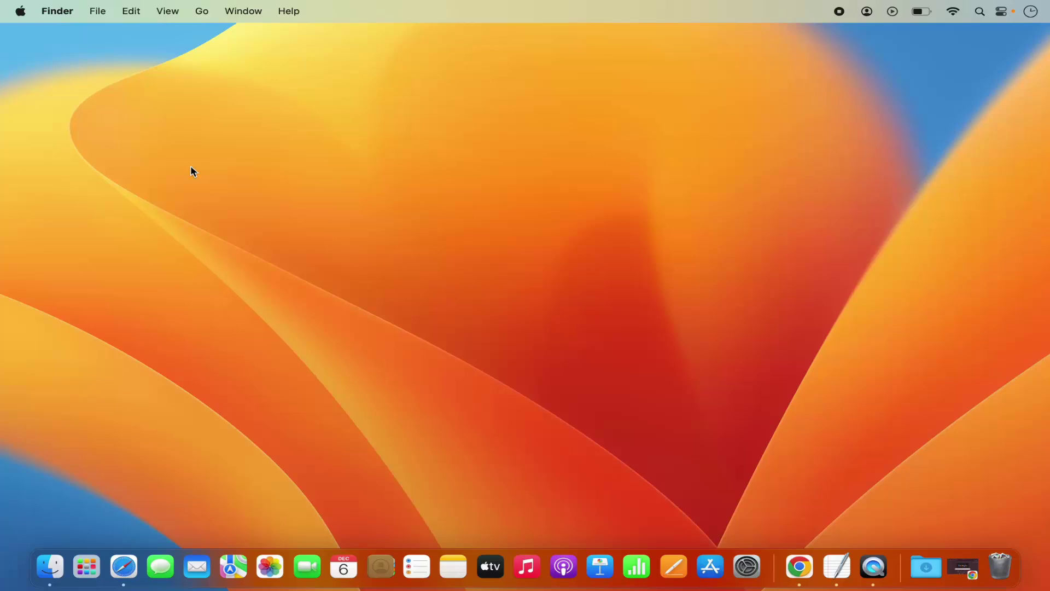
# - Open System Settings from the Apple menu and scroll down its sidebar
pyautogui.click(21, 12)
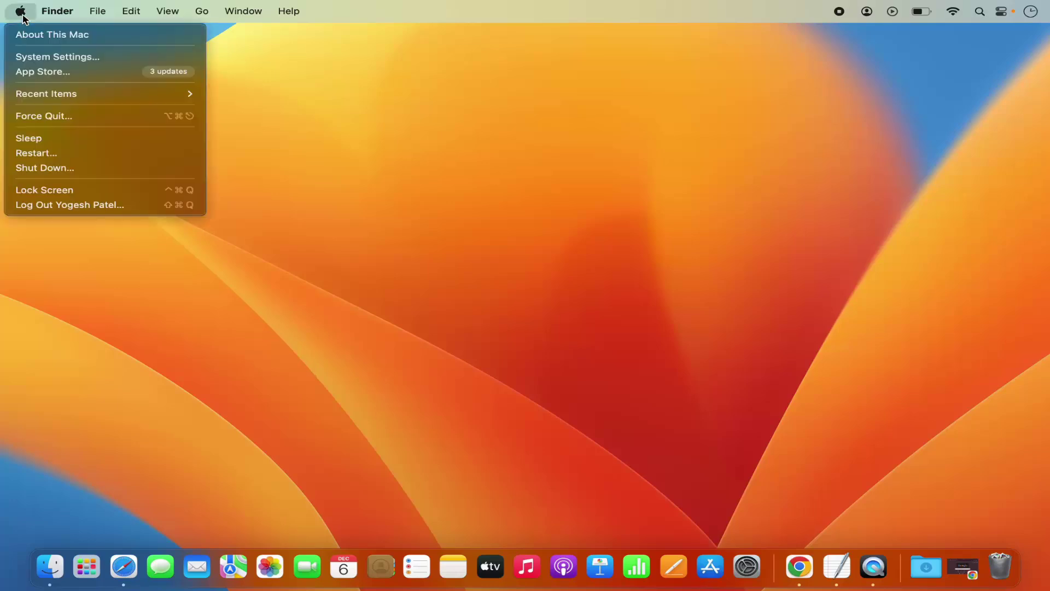
pyautogui.click(51, 56)
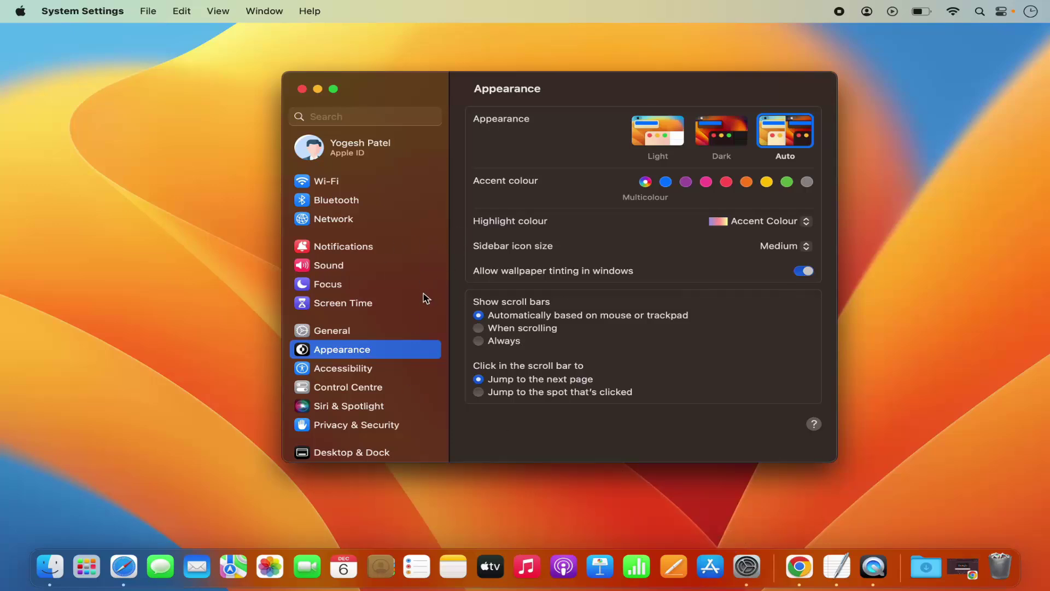
pyautogui.scroll(-1, 410, 343)
pyautogui.scroll(-5, 410, 344)
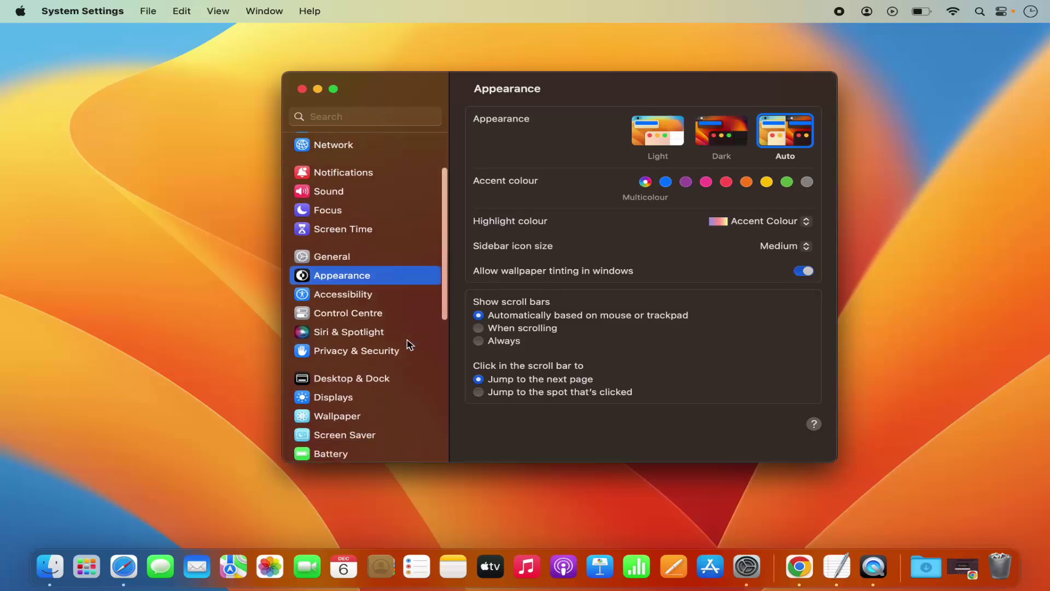
pyautogui.scroll(-3, 409, 343)
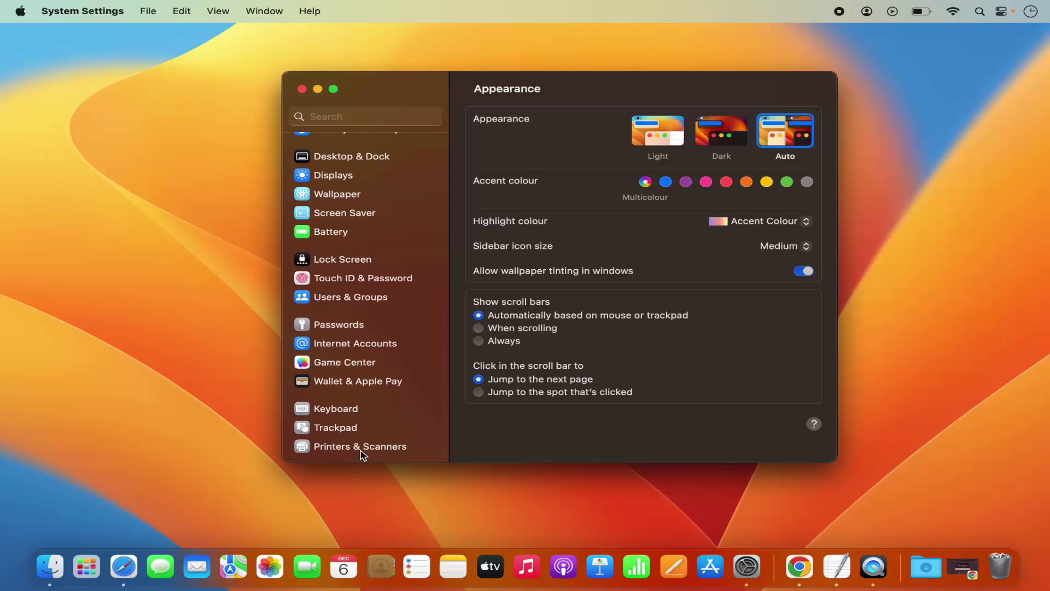
# - Show the Printers & Scanners pane, which has no printers and A4 paper
pyautogui.click(361, 452)
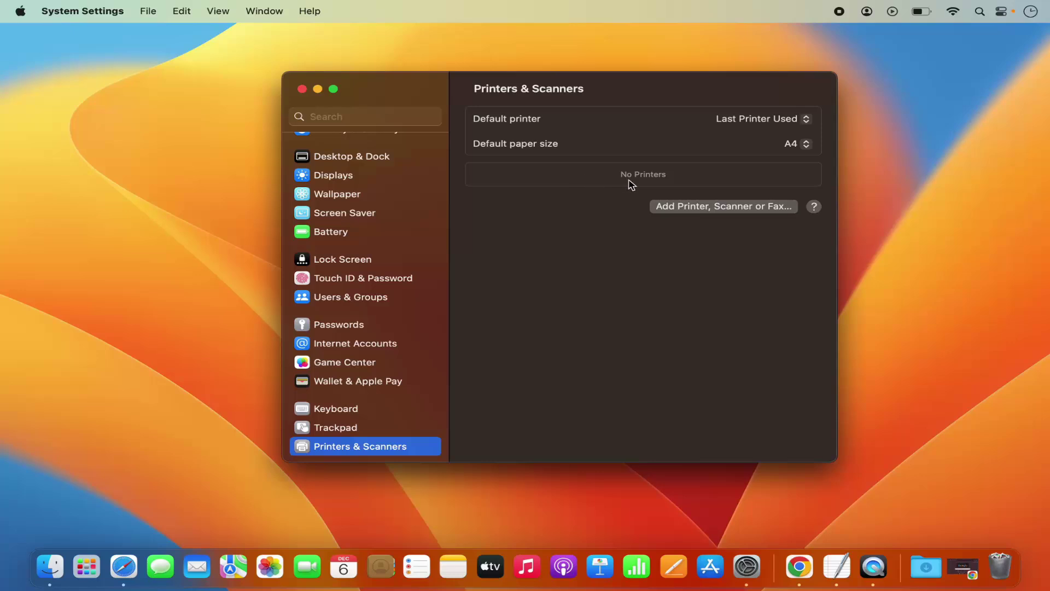
# - Add the HP ENVY 4520 series printer as the default printer
pyautogui.click(677, 211)
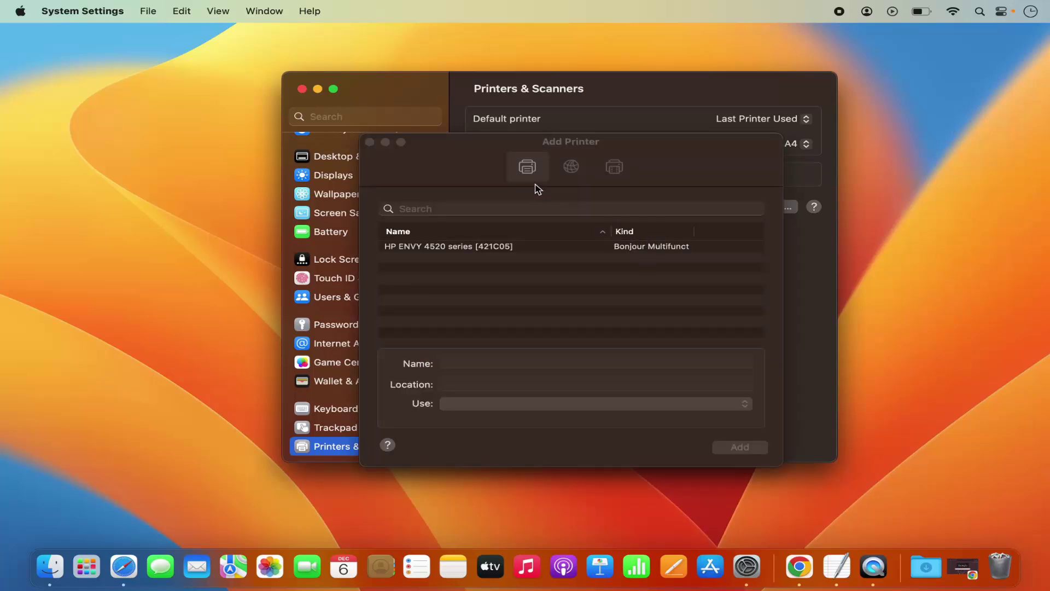
pyautogui.click(494, 251)
pyautogui.click(494, 247)
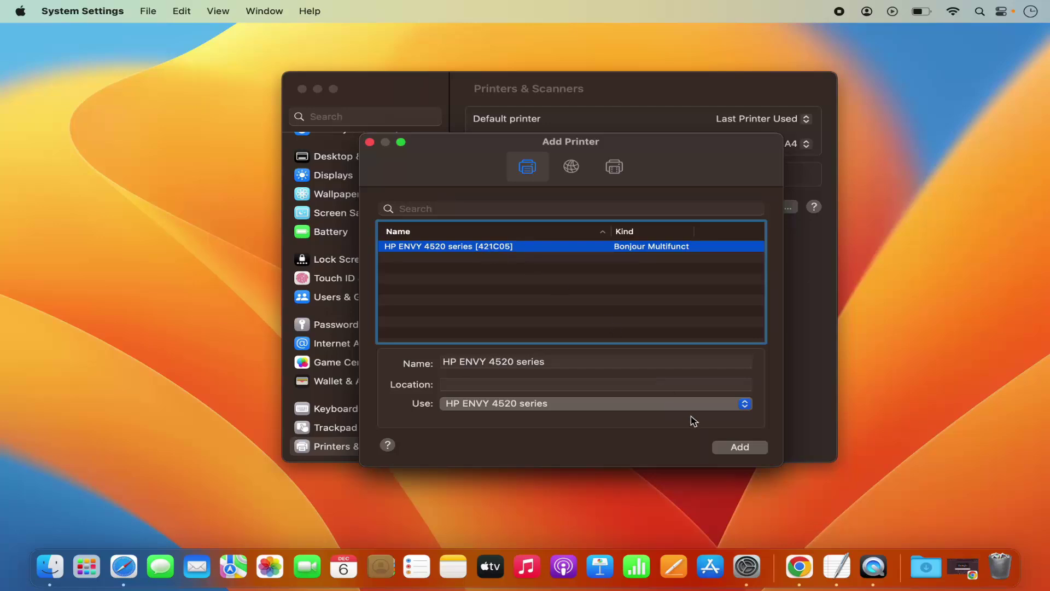
pyautogui.click(724, 448)
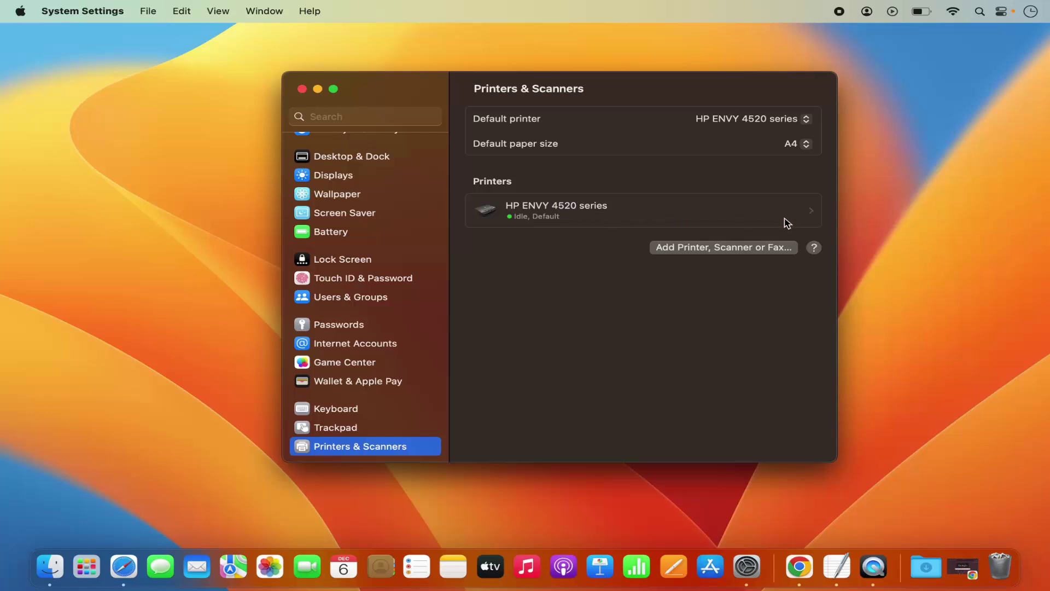
# - Open the HP ENVY 4520 series printer's details and launch its Scanner
pyautogui.click(812, 212)
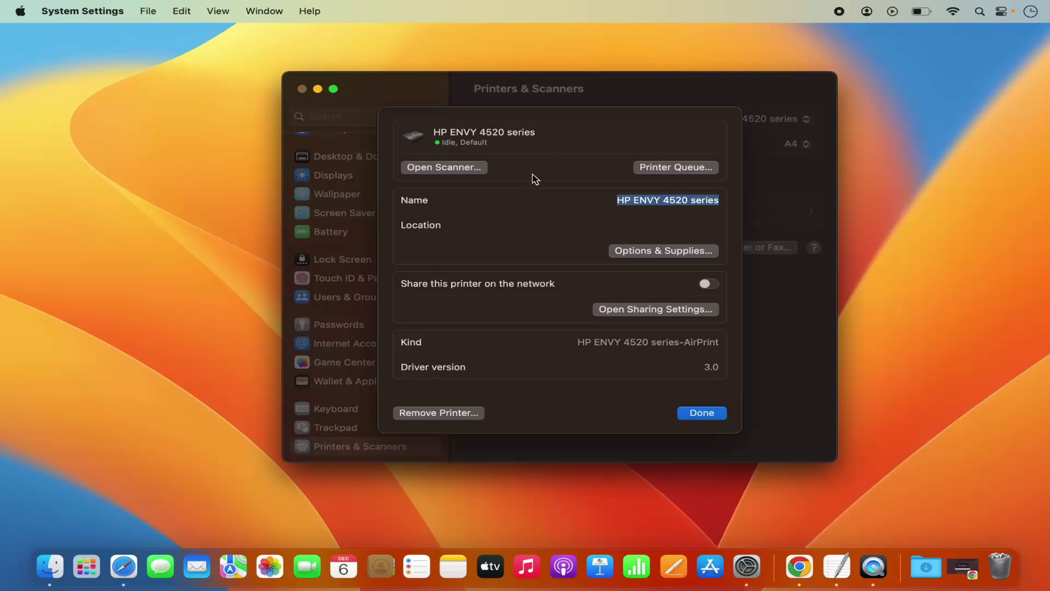
pyautogui.click(458, 172)
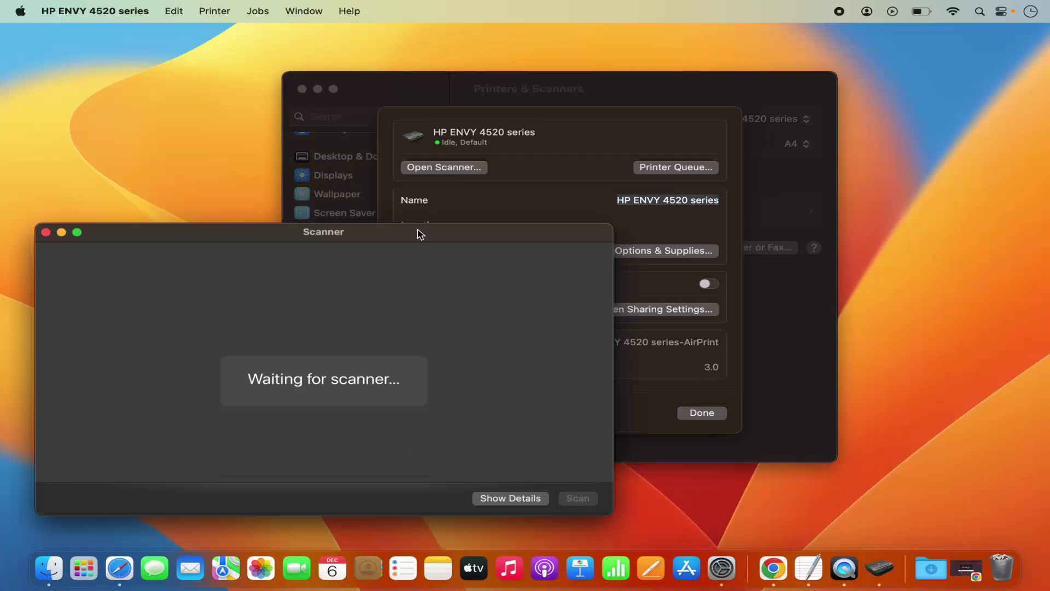
# - Move the Scanner window, send A4 scans to Documents, and reveal the detailed settings
pyautogui.moveTo(422, 232); pyautogui.dragTo(609, 146)
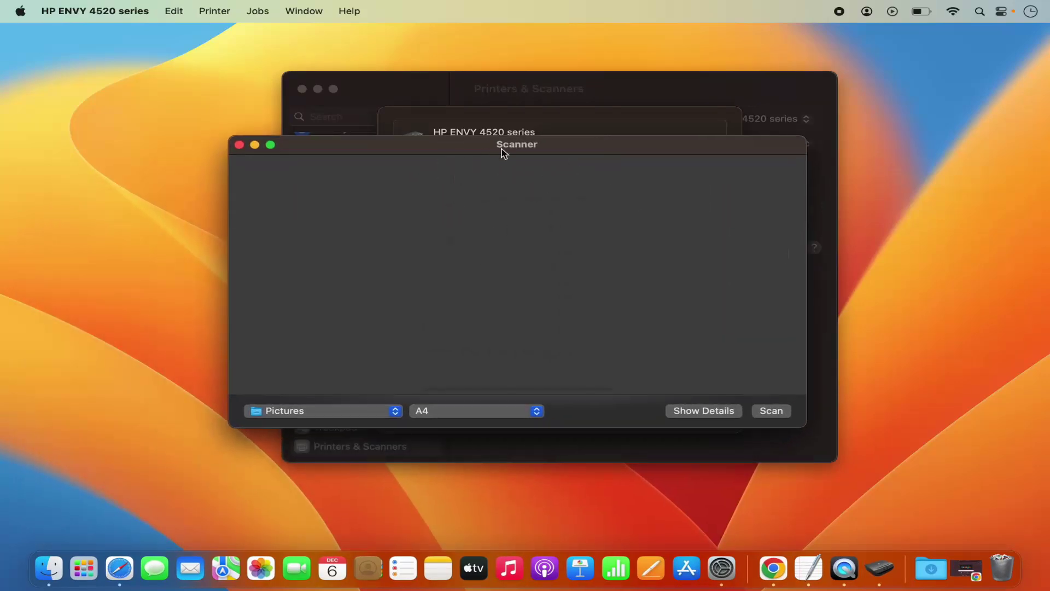
pyautogui.click(346, 411)
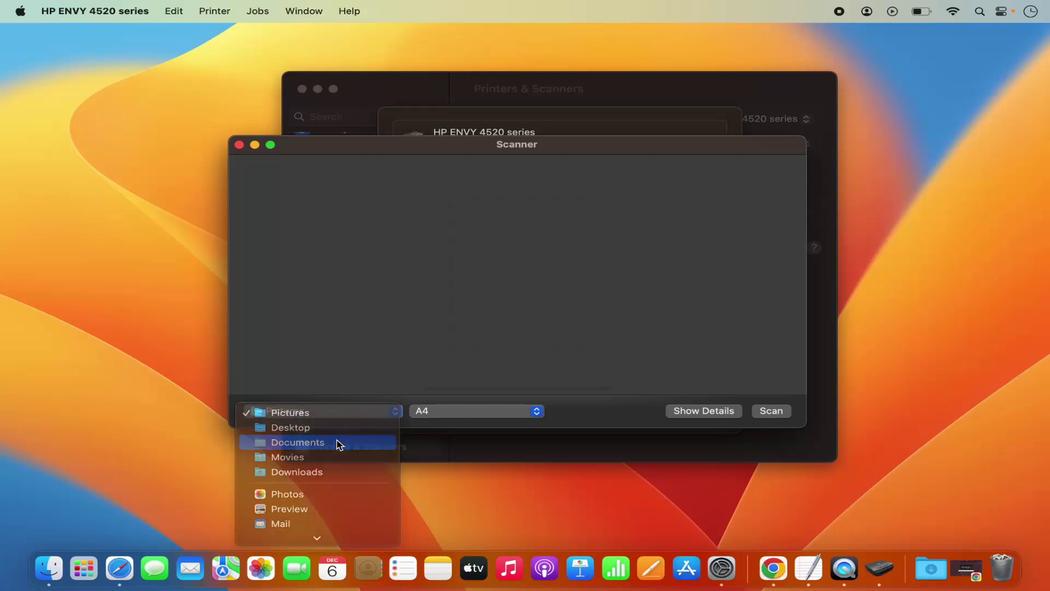
pyautogui.click(337, 442)
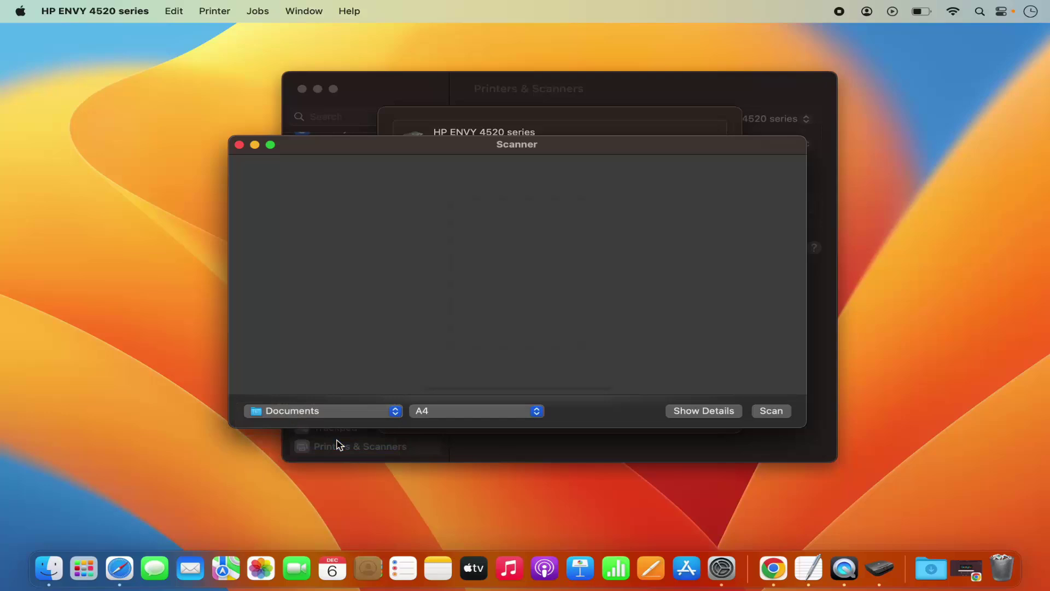
pyautogui.click(438, 415)
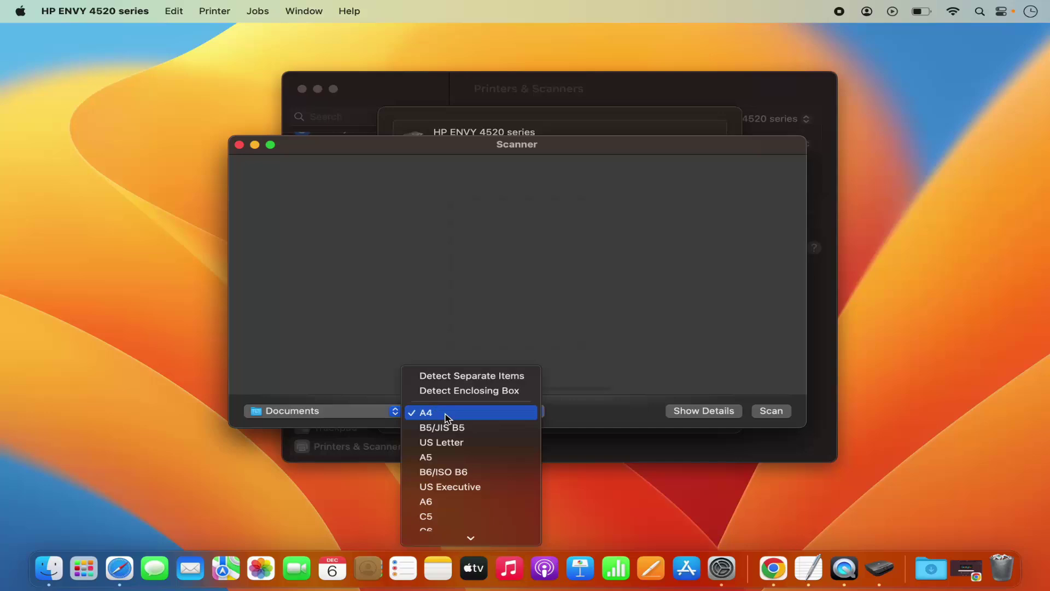
pyautogui.click(448, 415)
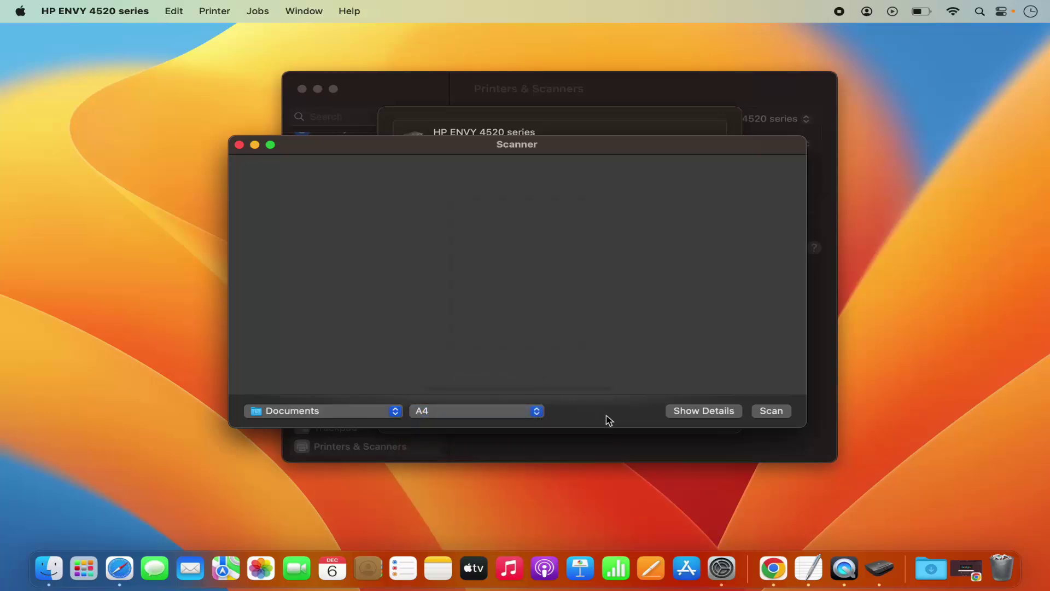
pyautogui.click(684, 416)
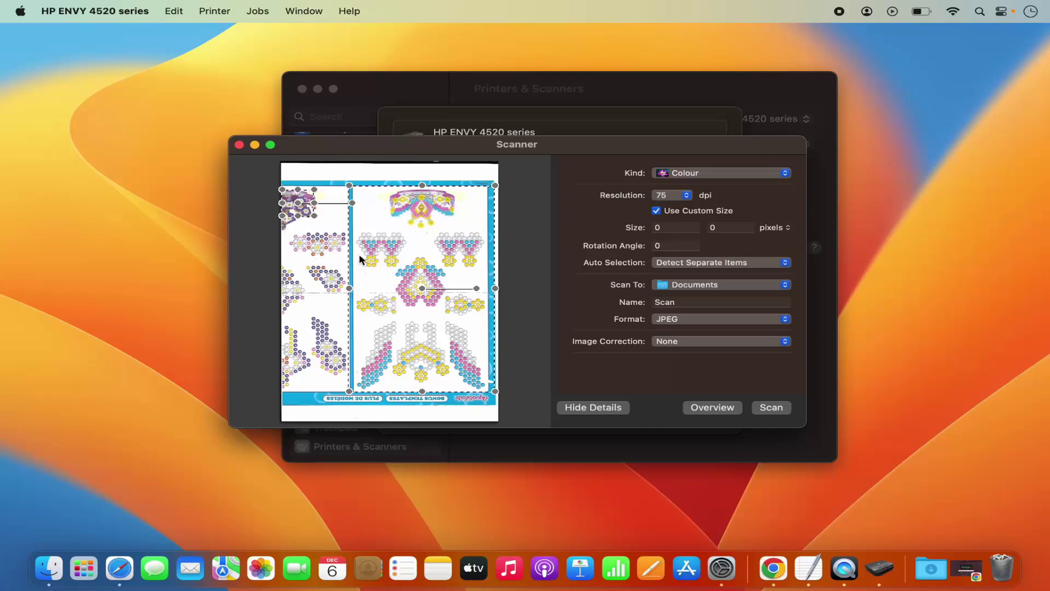
pyautogui.click(524, 221)
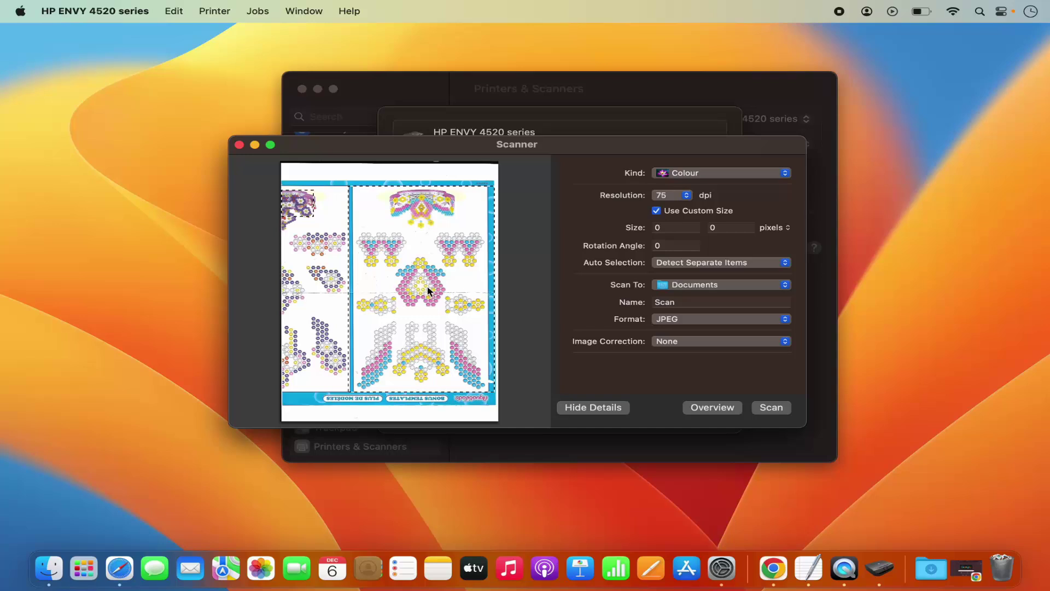
pyautogui.click(690, 174)
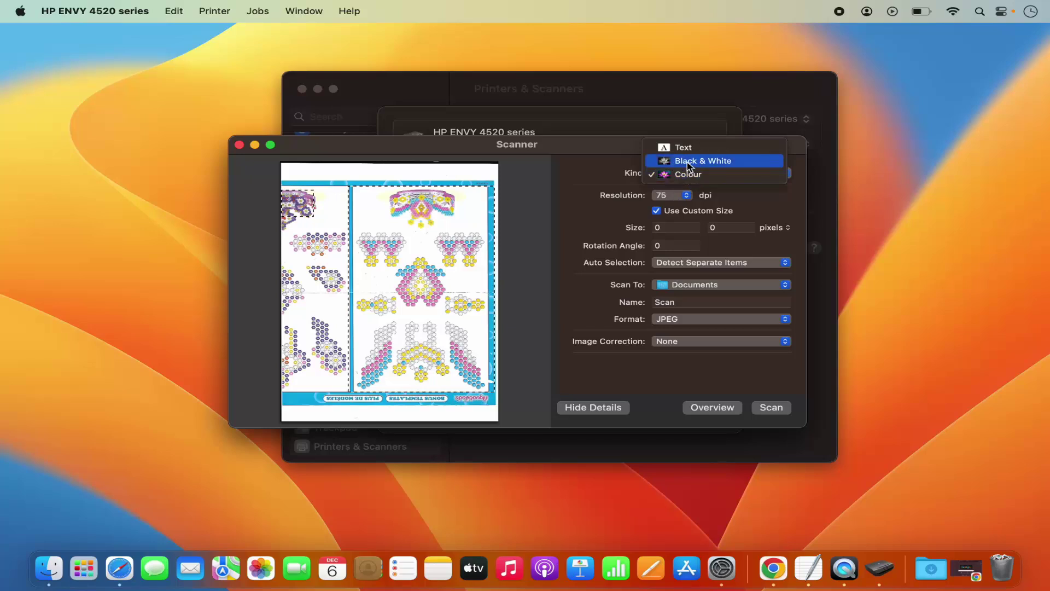
pyautogui.click(688, 164)
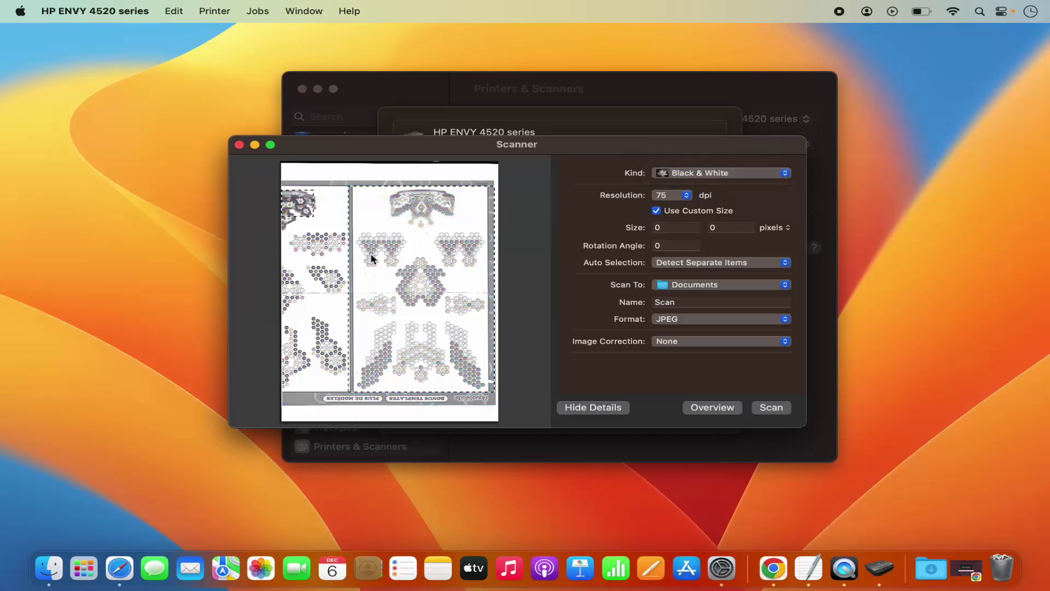
pyautogui.click(697, 174)
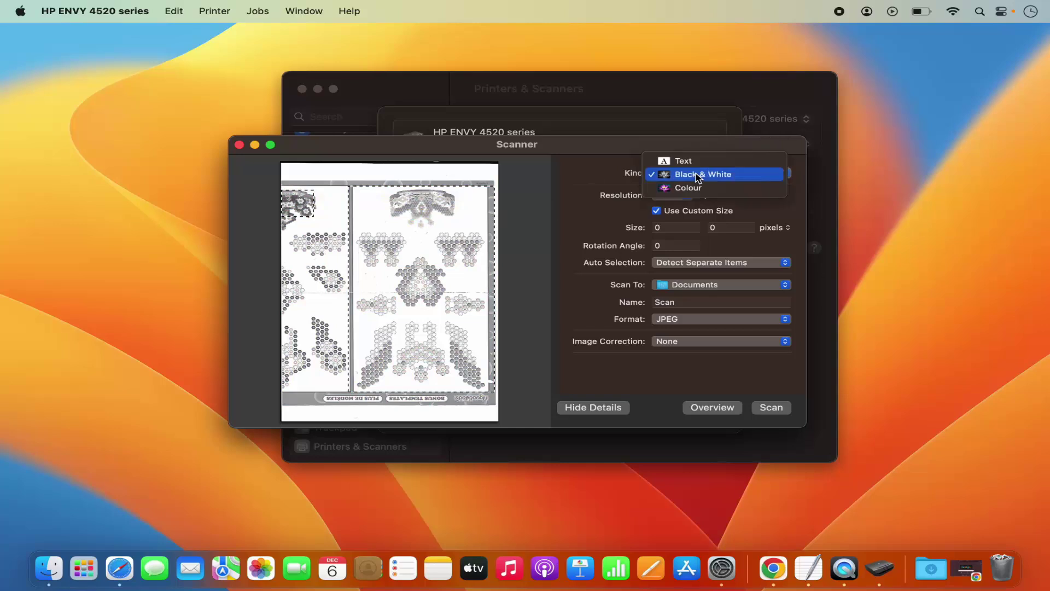
pyautogui.click(696, 187)
pyautogui.click(692, 174)
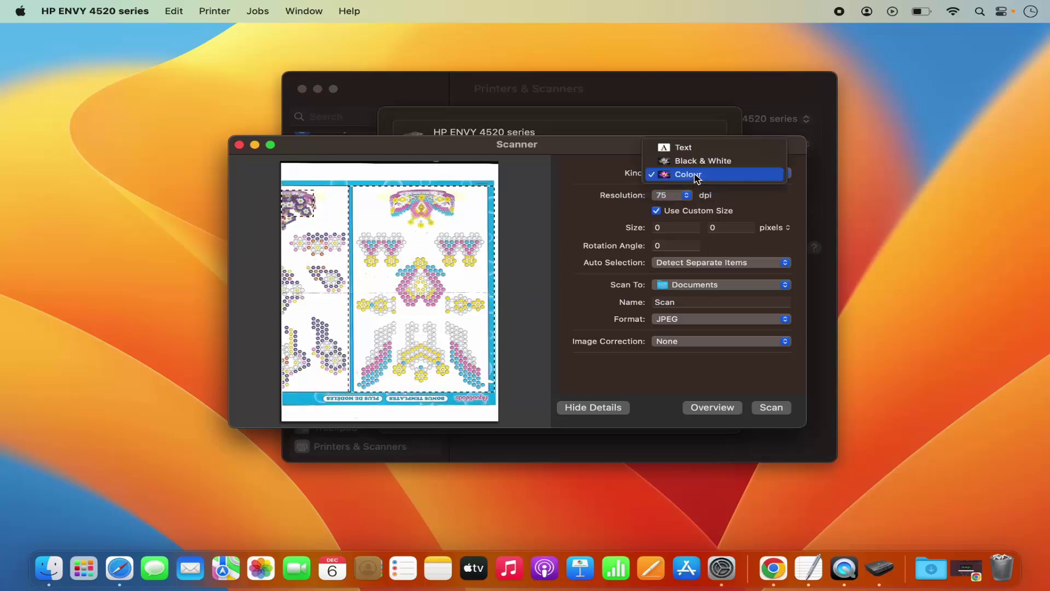
pyautogui.click(689, 149)
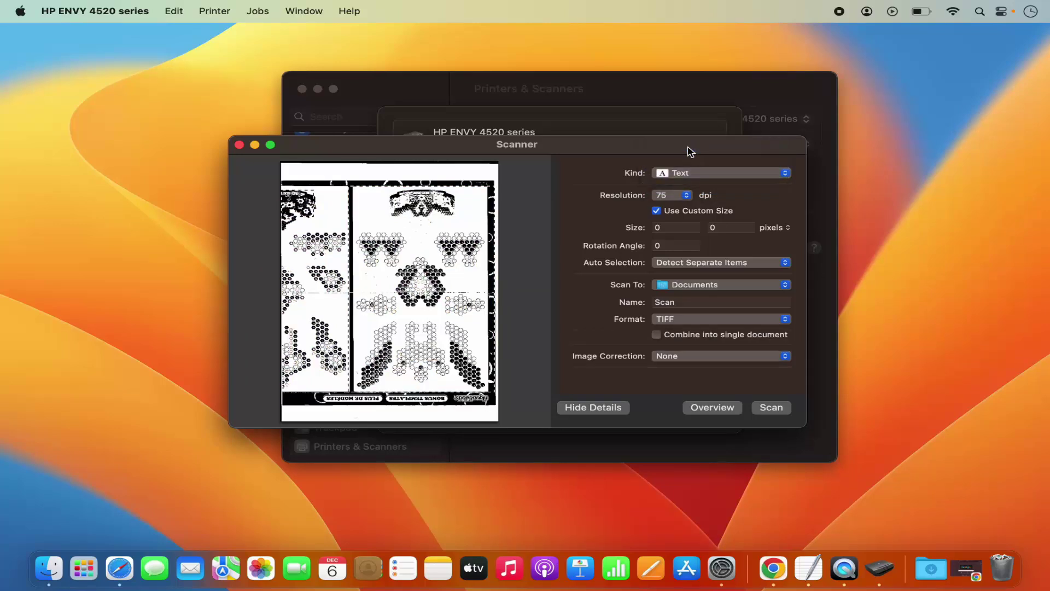
pyautogui.click(691, 177)
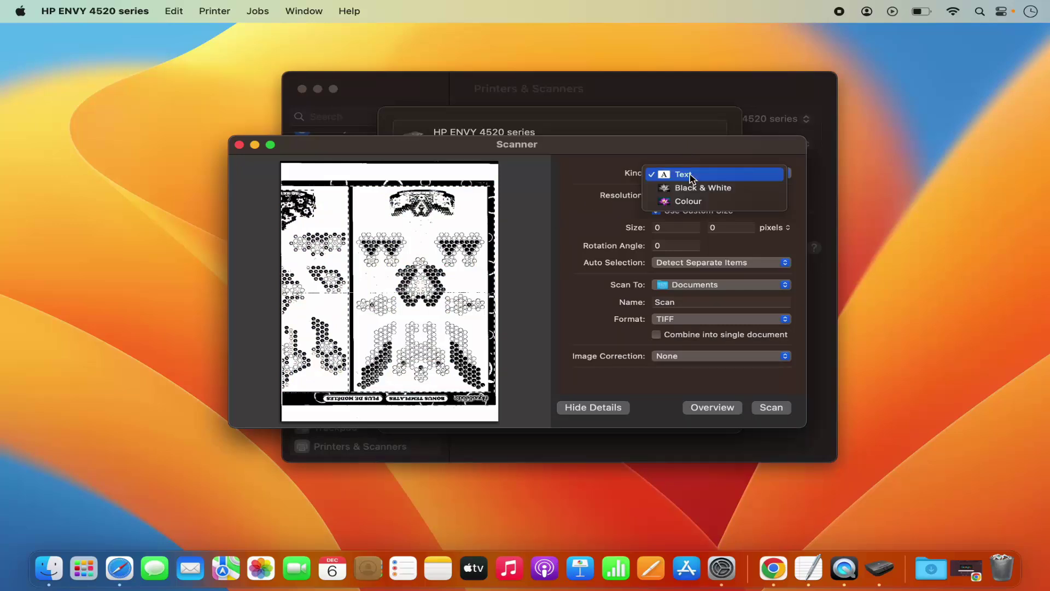
pyautogui.click(689, 202)
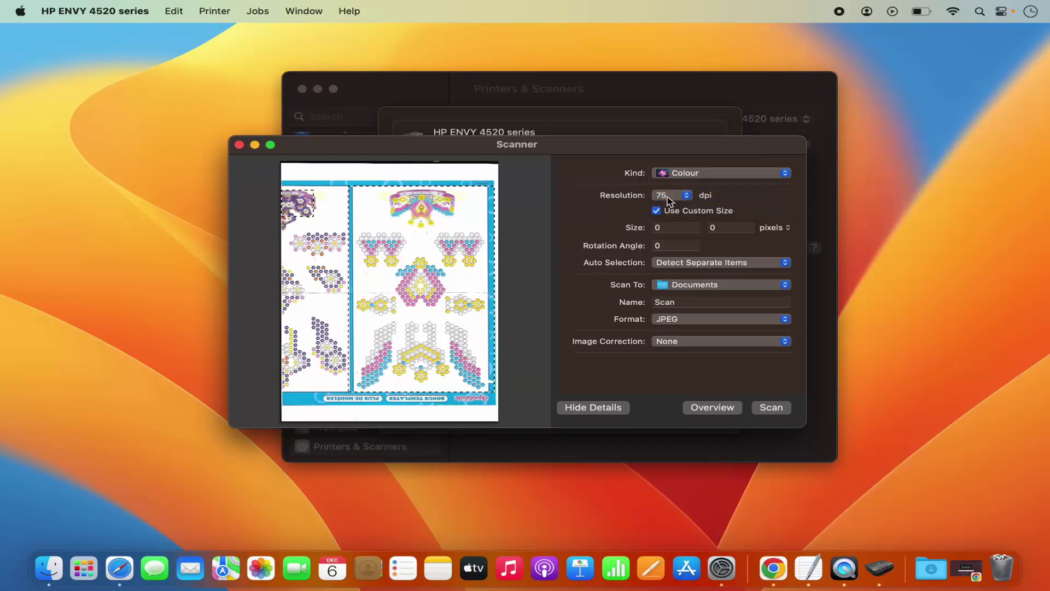
pyautogui.click(669, 199)
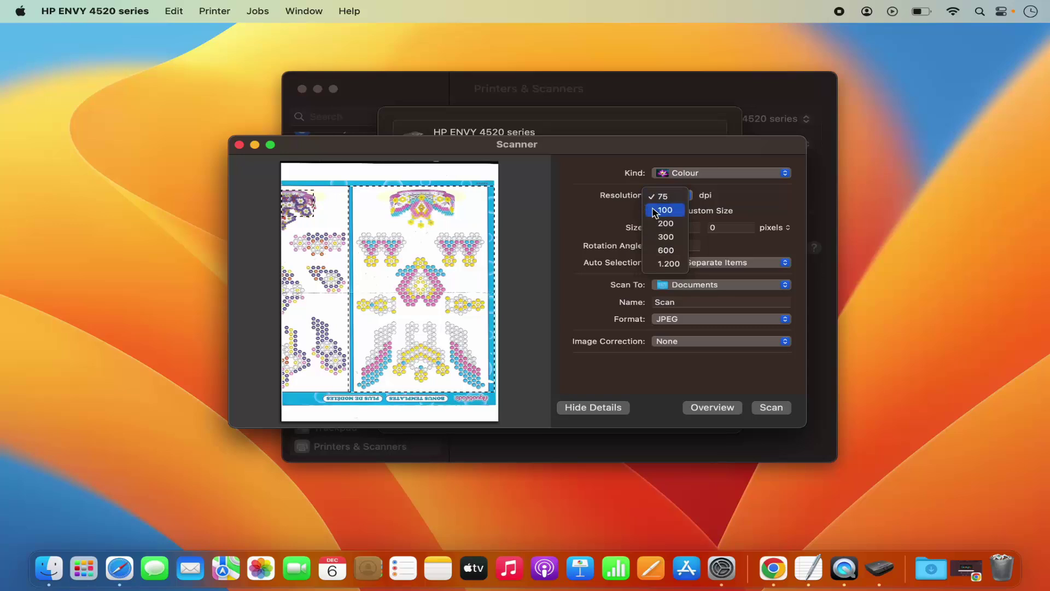
pyautogui.click(656, 213)
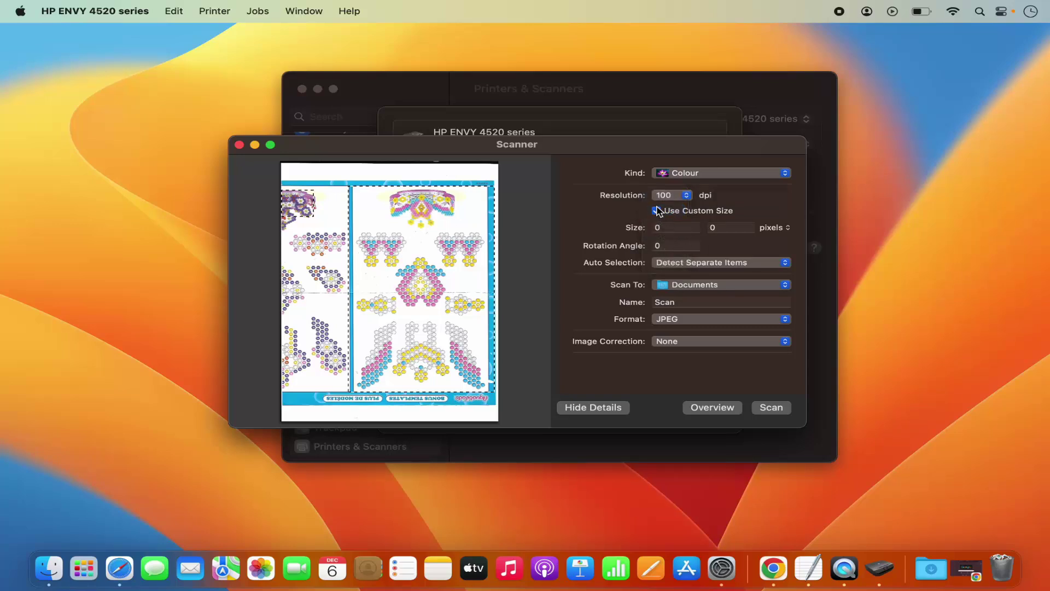
pyautogui.click(667, 195)
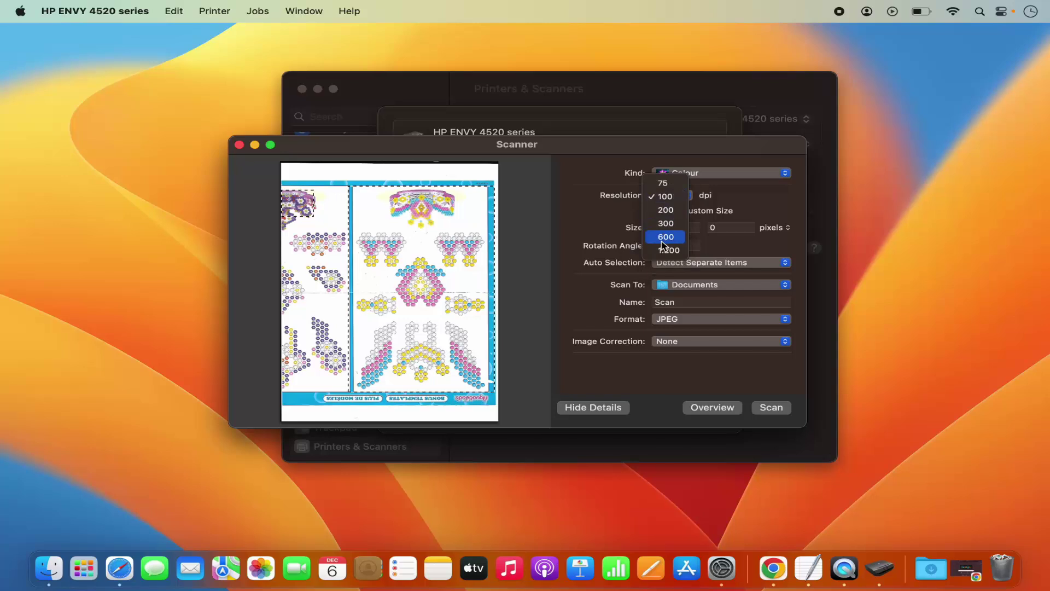
pyautogui.click(662, 185)
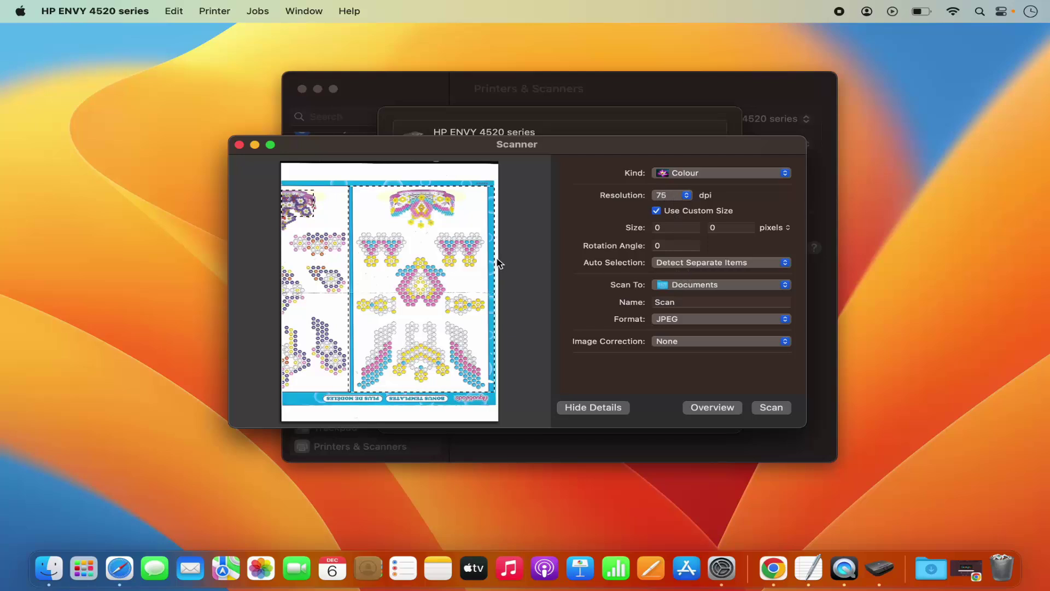
pyautogui.click(436, 271)
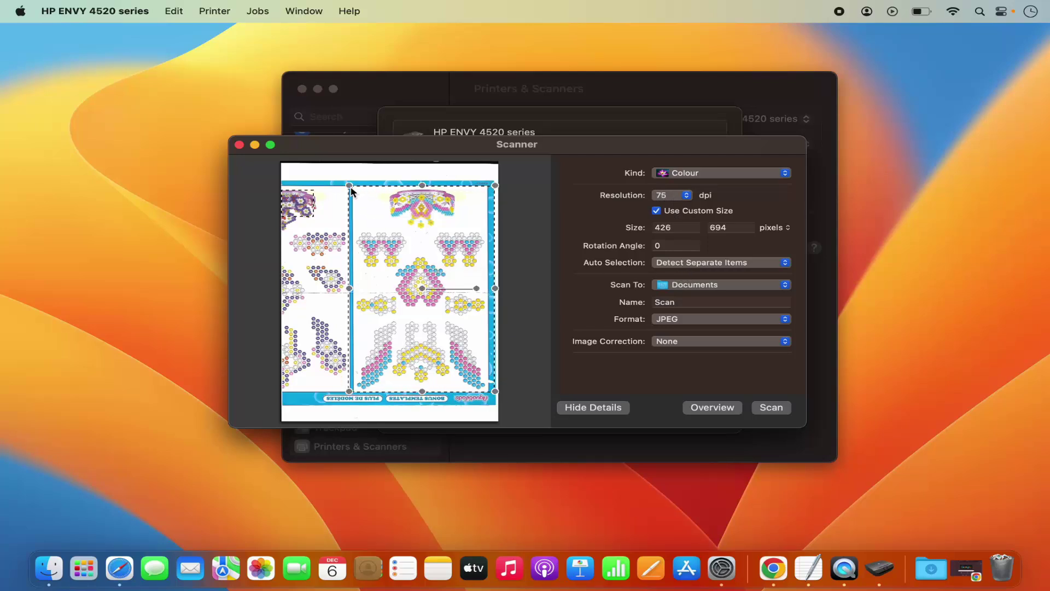
# - Stretch the scan rectangle to the page edges, about 656 × 907 pixels
pyautogui.moveTo(350, 188); pyautogui.dragTo(295, 173)
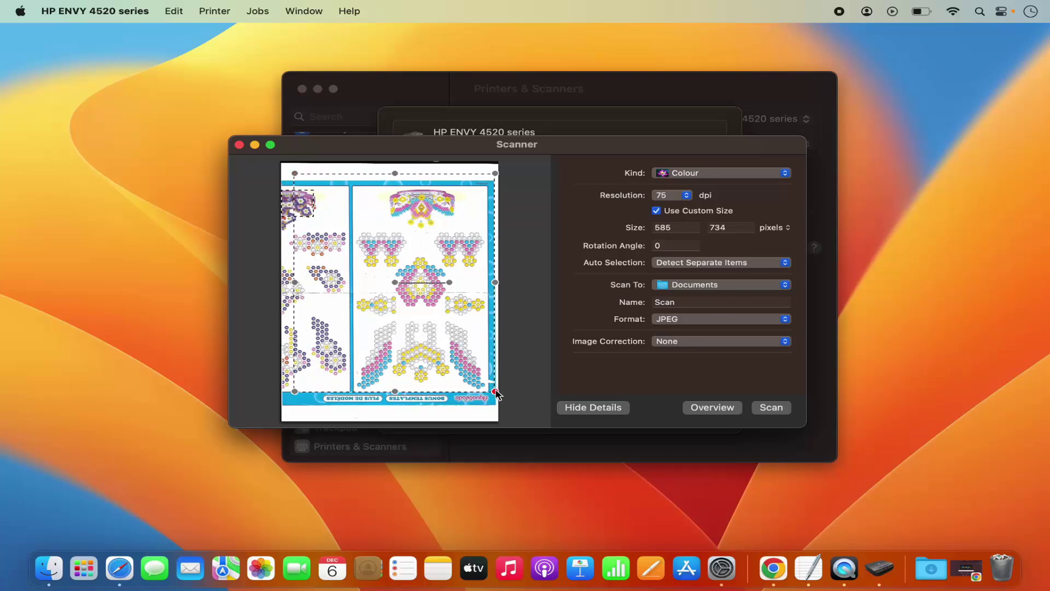
pyautogui.moveTo(495, 391); pyautogui.dragTo(501, 429)
pyautogui.moveTo(295, 174); pyautogui.dragTo(295, 175)
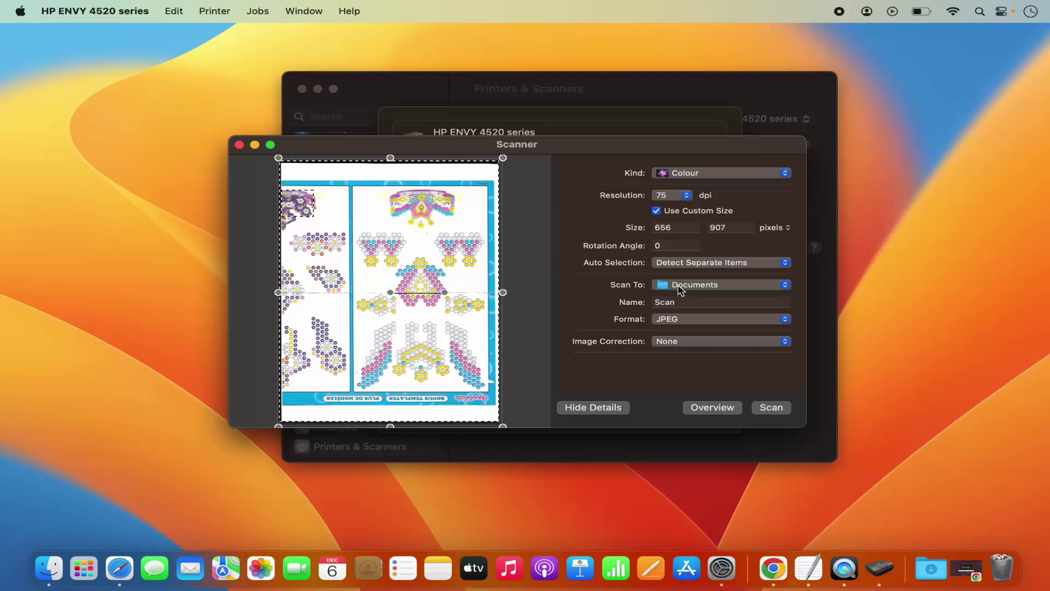
# - Set the scan format to PDF and scan the page
pyautogui.click(664, 321)
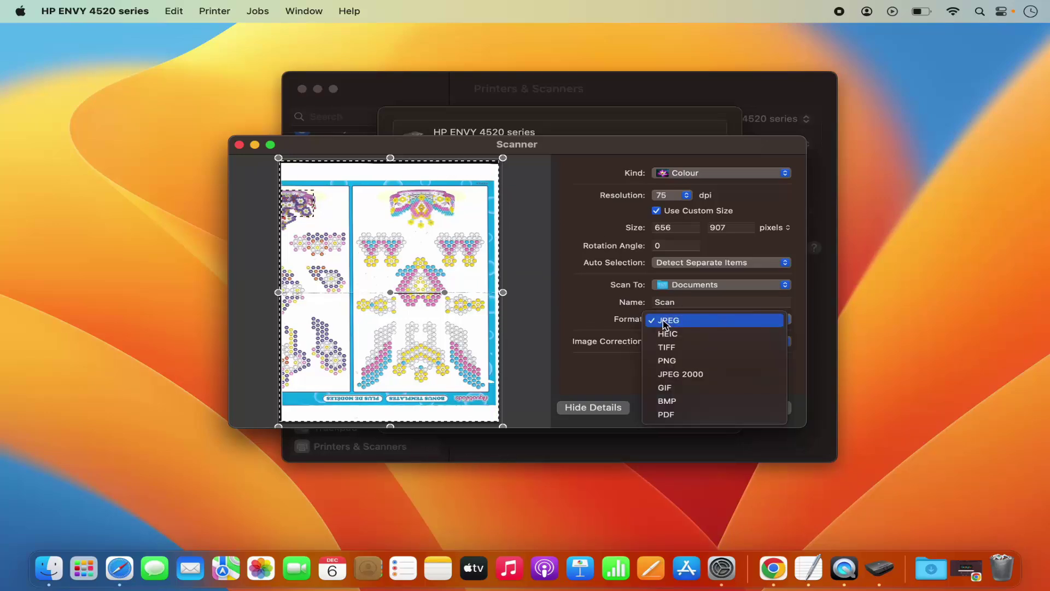
pyautogui.click(676, 417)
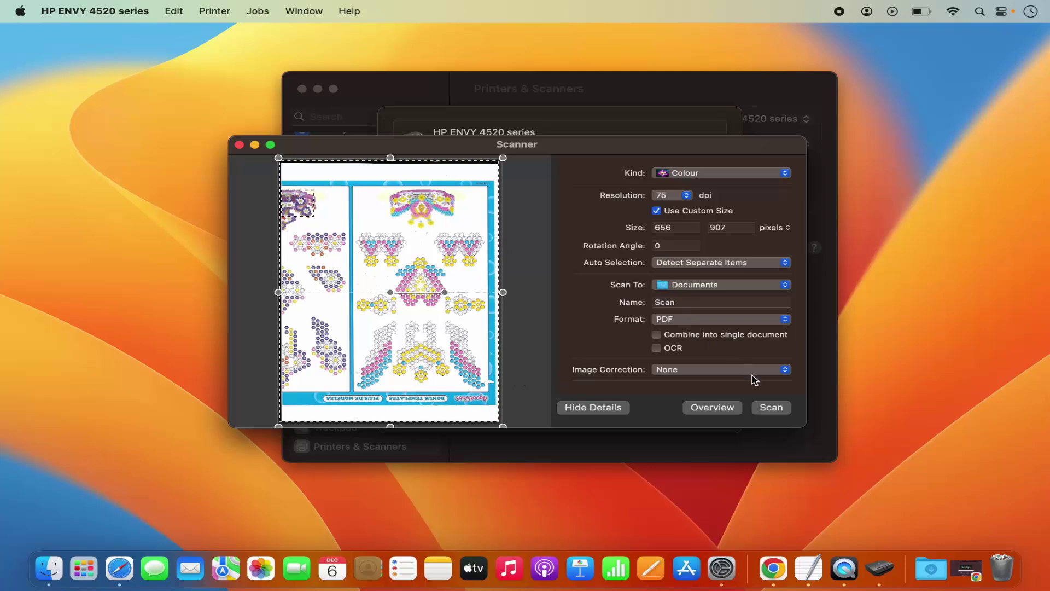
pyautogui.click(771, 408)
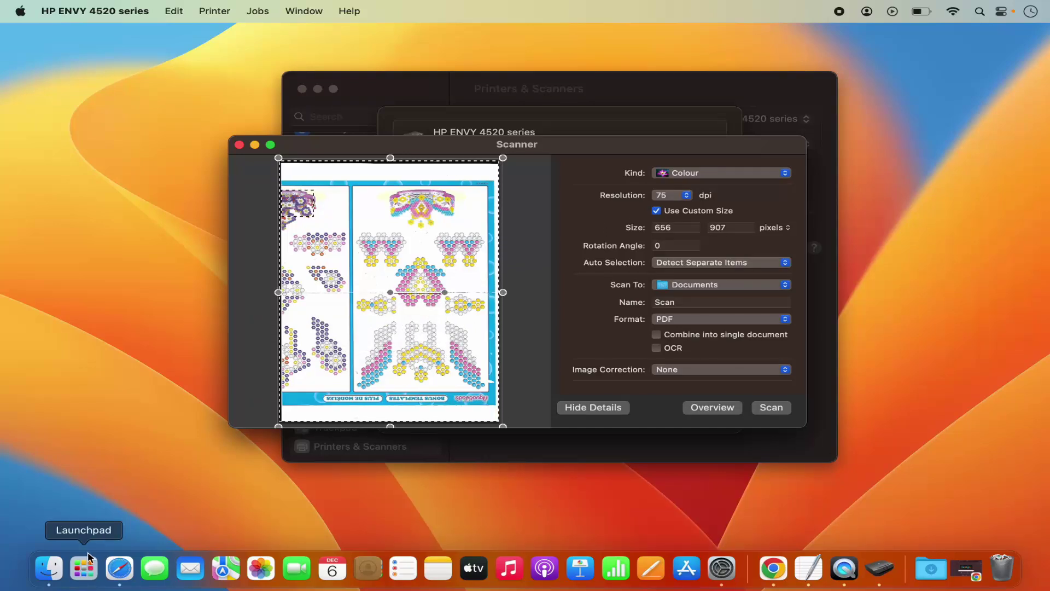
# - Open the Documents folder through Finder's Dock menu and bring its window forward
pyautogui.rightClick(48, 567)
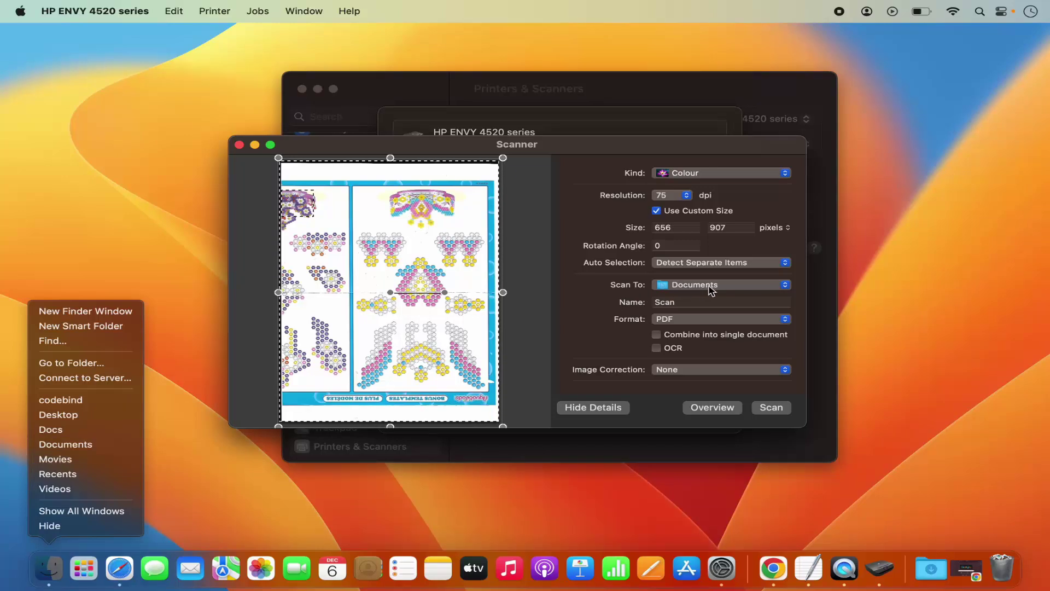
pyautogui.click(66, 444)
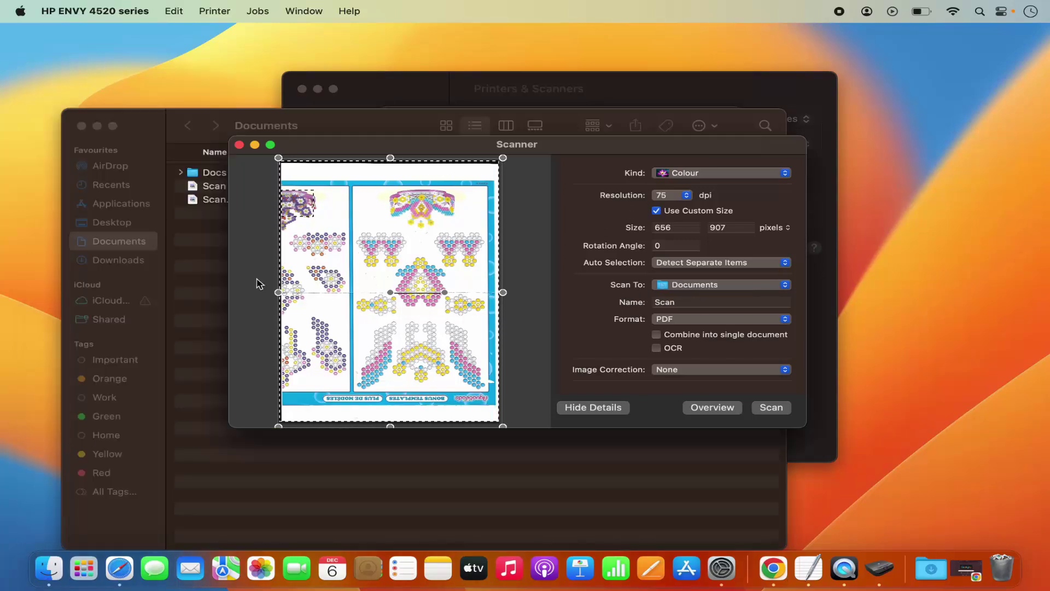
pyautogui.click(210, 235)
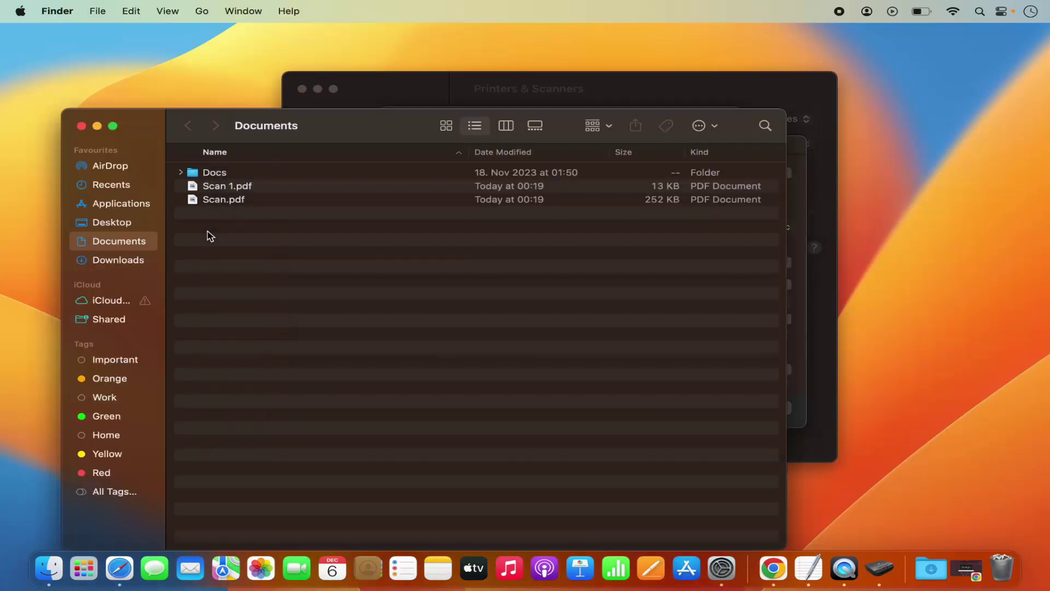
# - View Scan 1.pdf in Preview, then close it
pyautogui.click(233, 189)
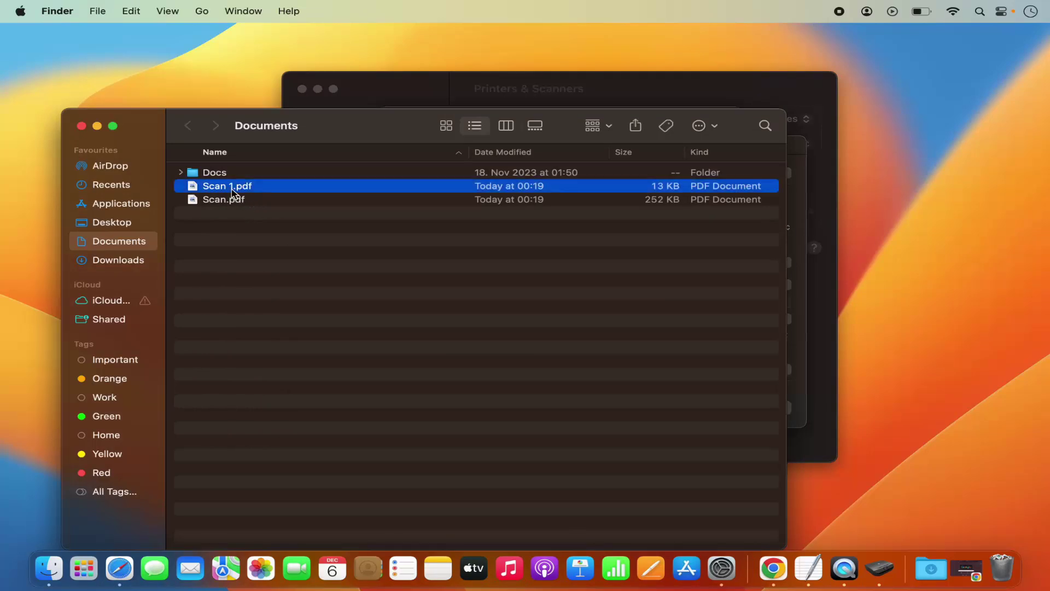
pyautogui.doubleClick(233, 192)
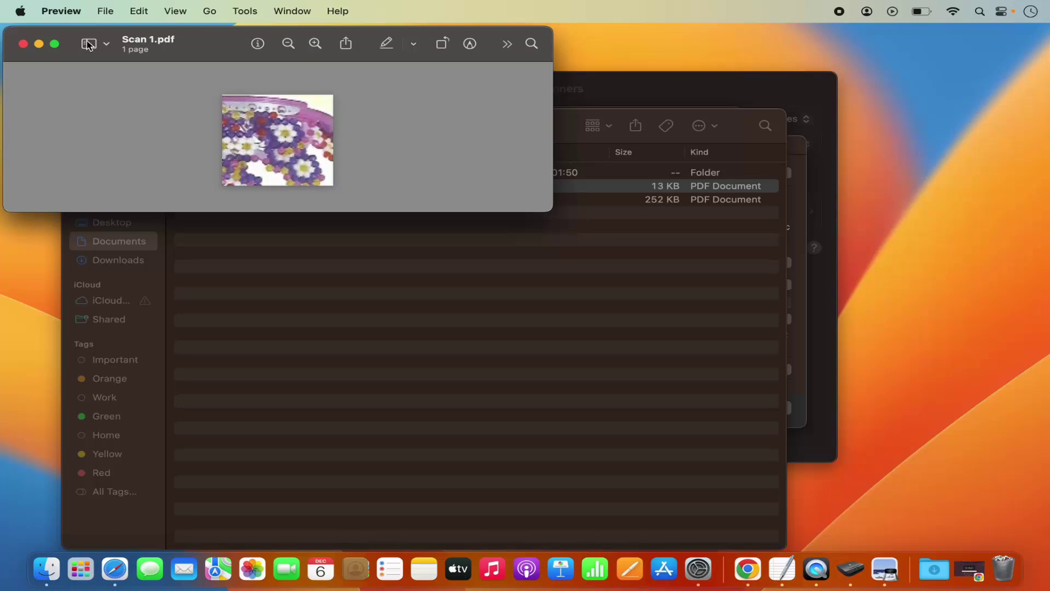
pyautogui.click(23, 43)
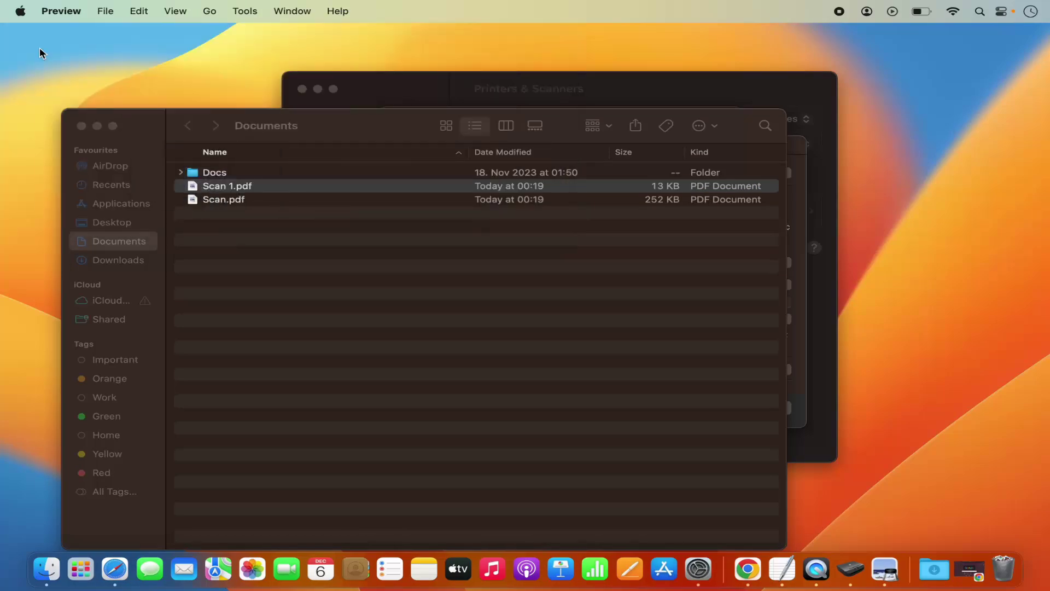
# - Scroll through Scan.pdf in Preview, then close it and the Documents window
pyautogui.doubleClick(225, 200)
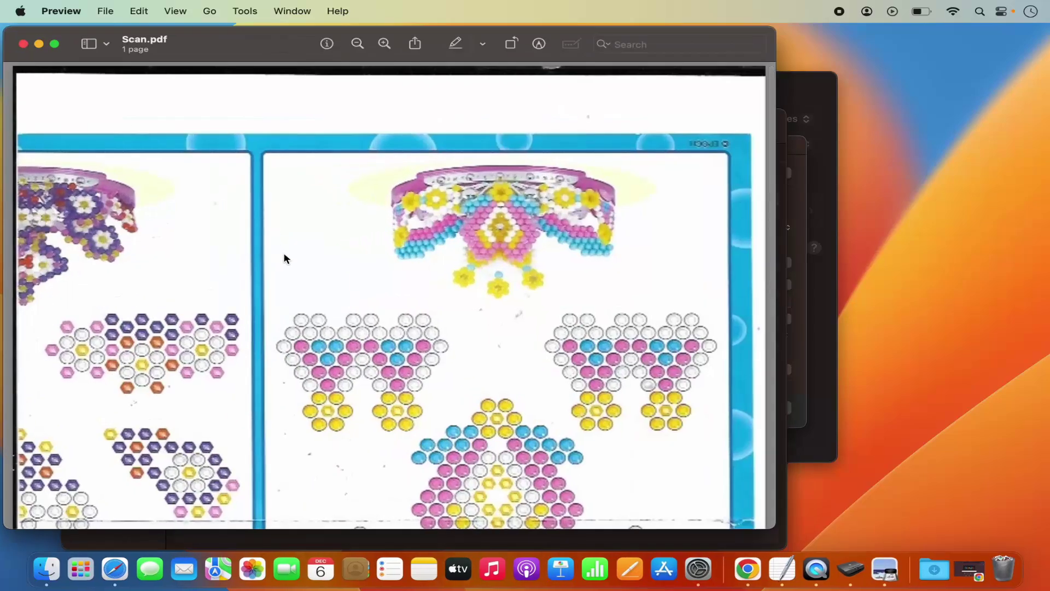
pyautogui.scroll(-10, 284, 256)
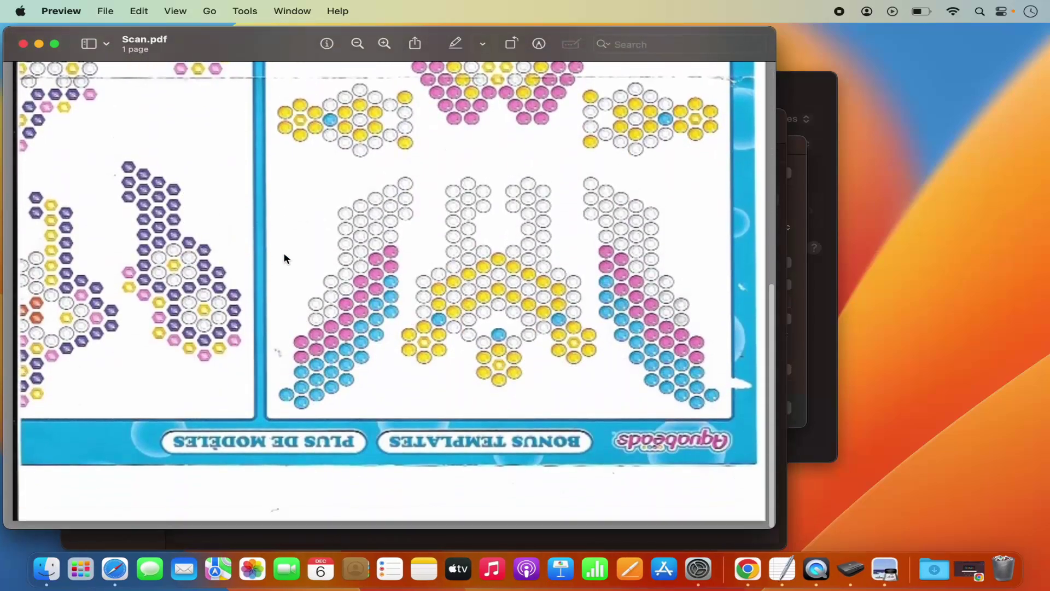
pyautogui.scroll(10, 284, 257)
pyautogui.scroll(-5, 284, 257)
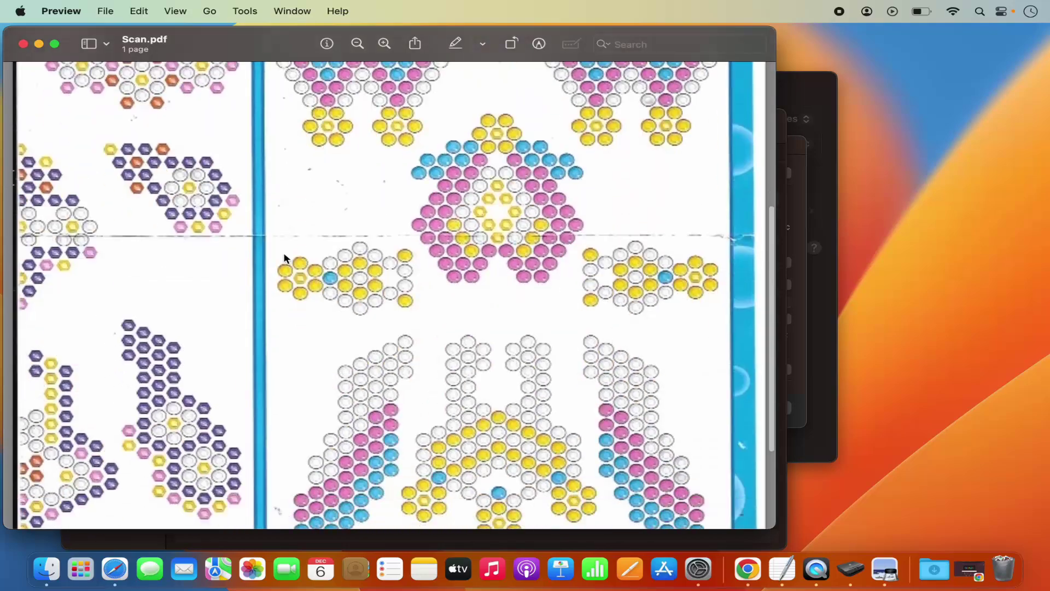
pyautogui.scroll(-5, 284, 257)
pyautogui.scroll(4, 284, 257)
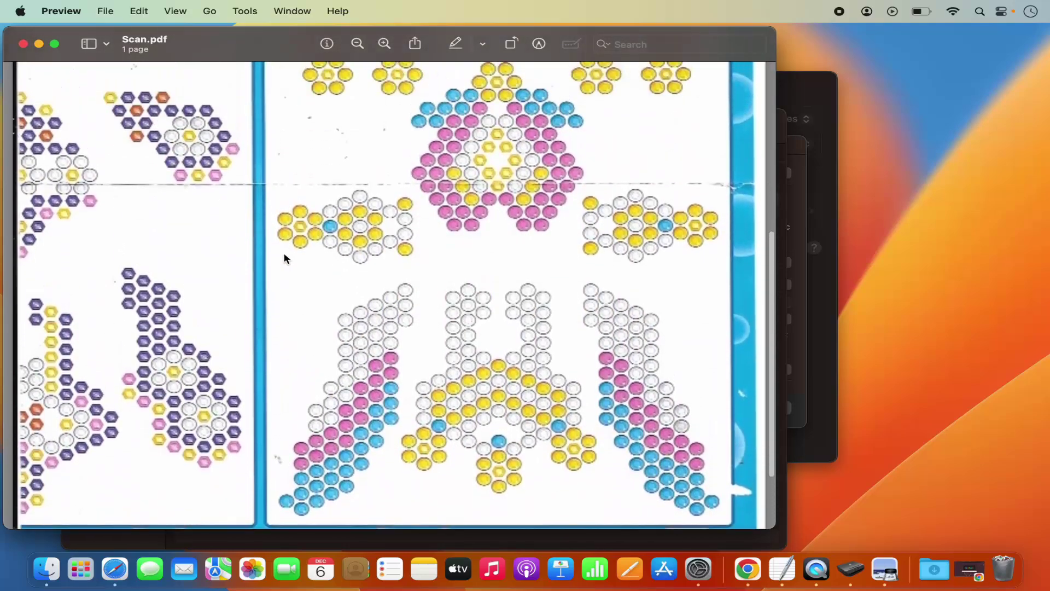
pyautogui.scroll(6, 283, 257)
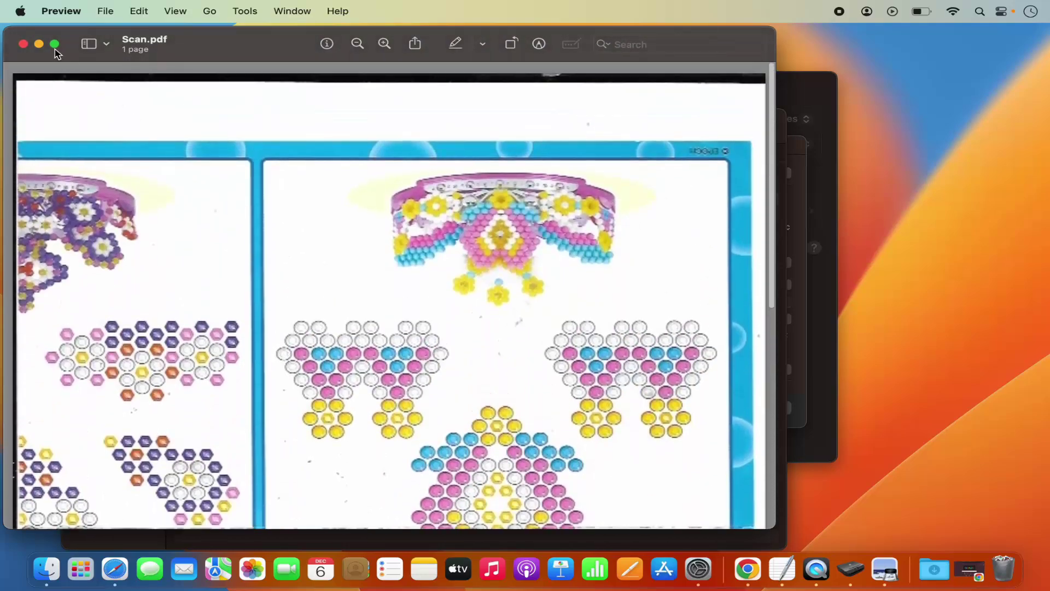
pyautogui.click(23, 44)
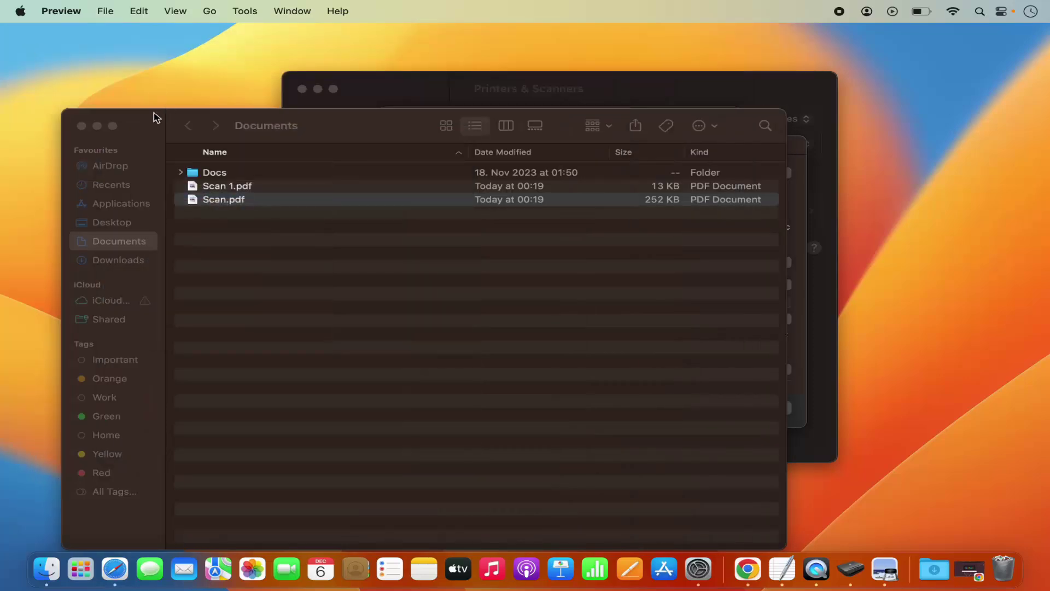
pyautogui.click(82, 127)
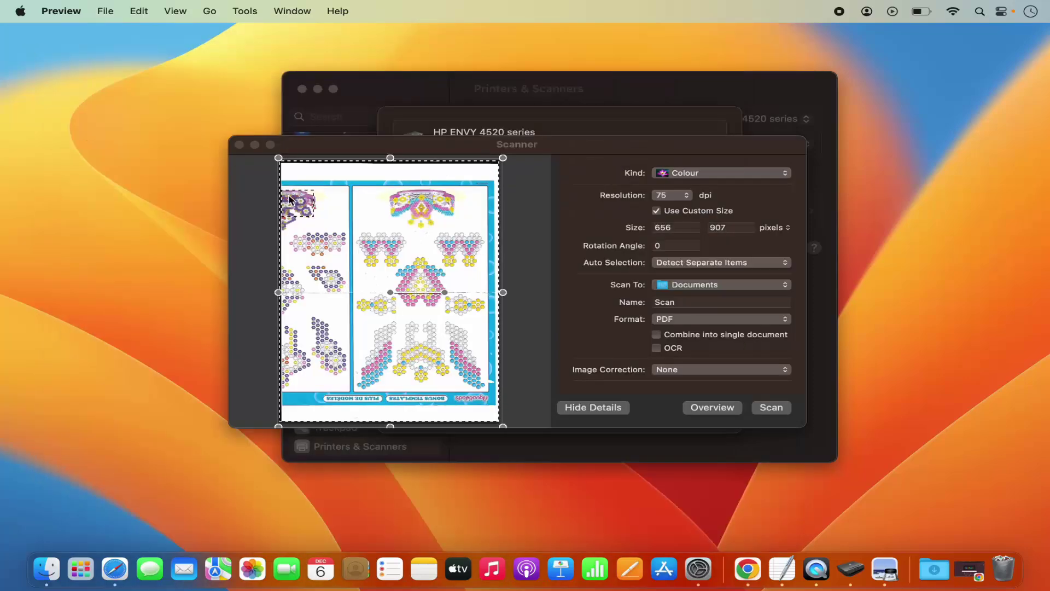